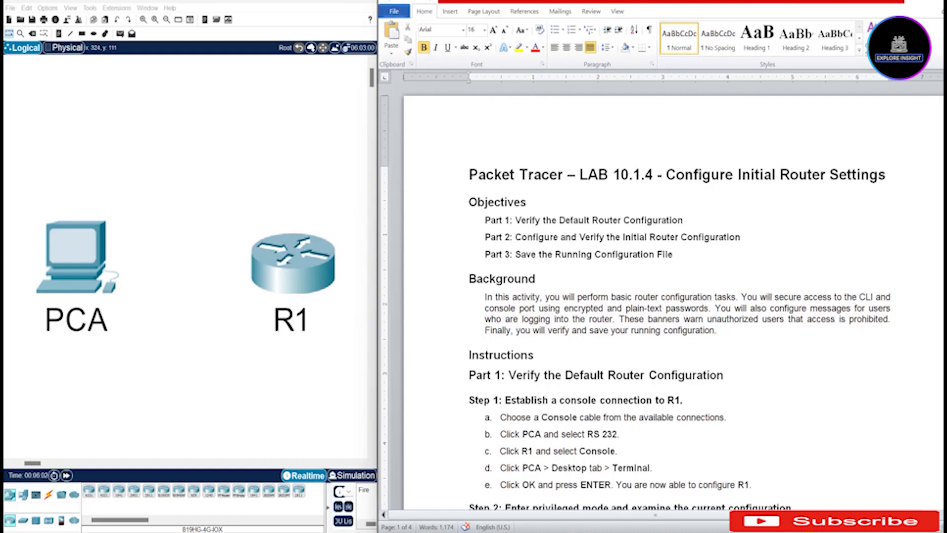
Read the lab's Objectives, Background and Part 1 instructions up to choosing a Console cable, highlighting each passage
{"action": "left_click_drag", "start_coordinate": [674, 255], "coordinate": [469, 202]}
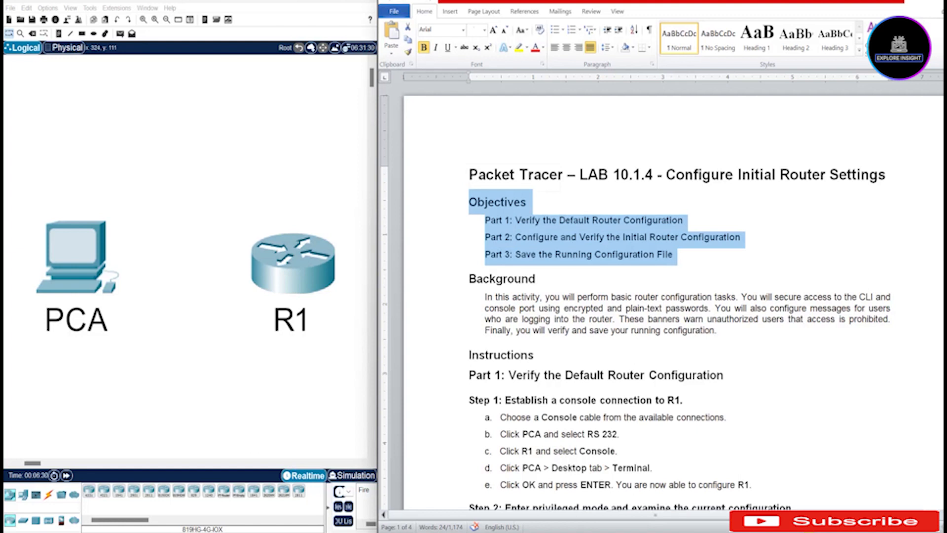
{"action": "left_click_drag", "start_coordinate": [469, 279], "coordinate": [721, 330]}
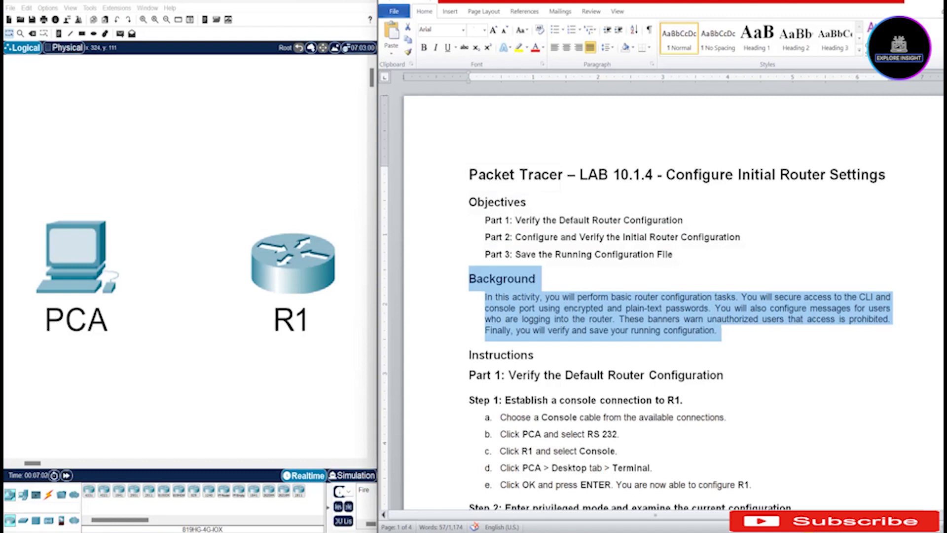
{"action": "left_click_drag", "start_coordinate": [469, 355], "coordinate": [521, 435]}
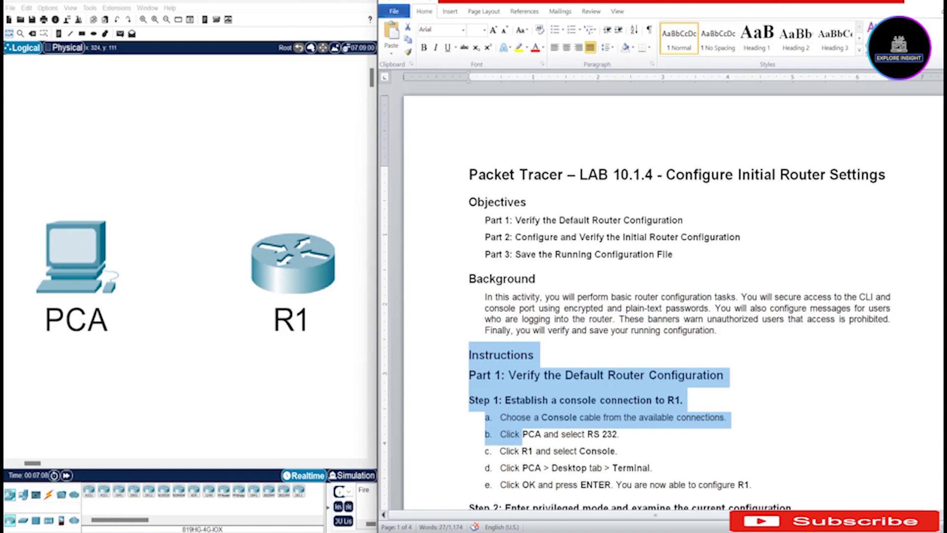
{"action": "left_click", "coordinate": [683, 400]}
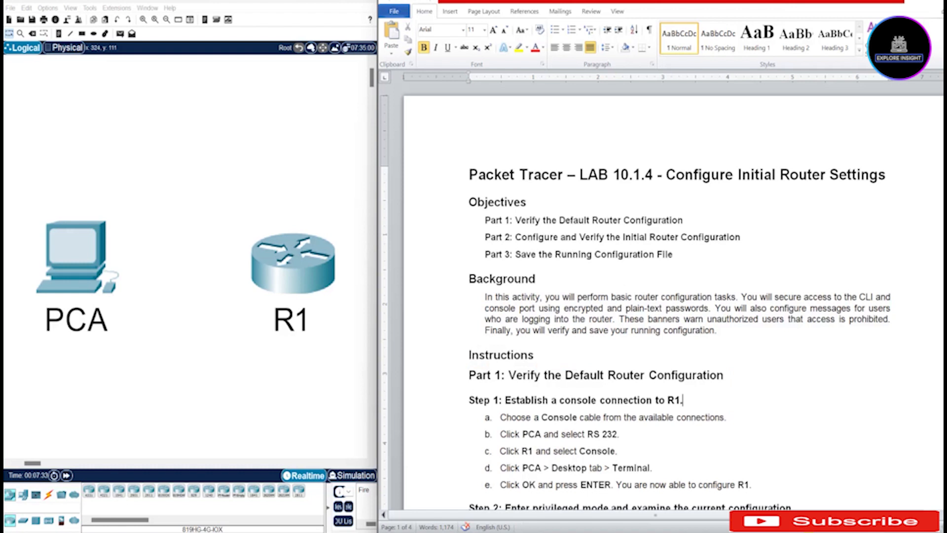
{"action": "left_click_drag", "start_coordinate": [485, 418], "coordinate": [724, 418]}
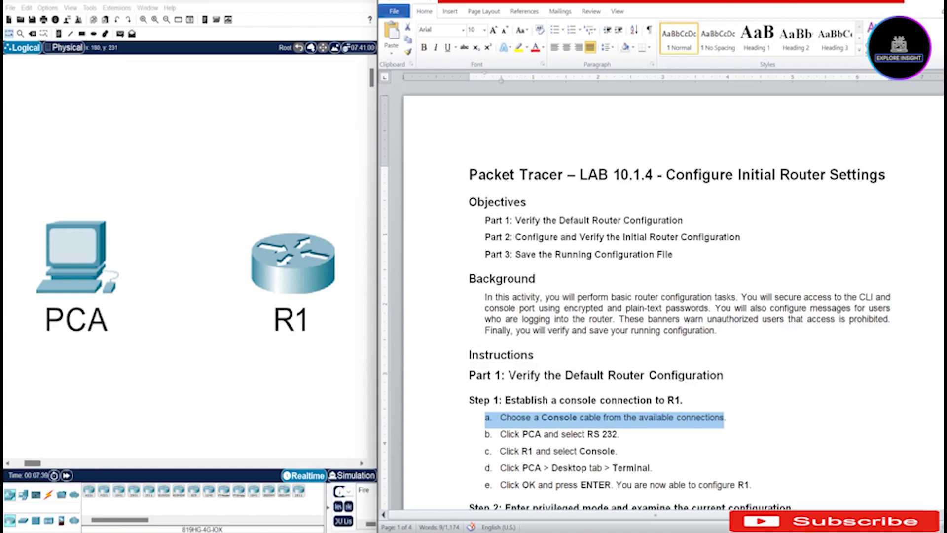
Connect PCA's RS 232 port to R1's Console port with a Console cable
{"action": "left_click", "coordinate": [49, 494]}
{"action": "left_click", "coordinate": [104, 491]}
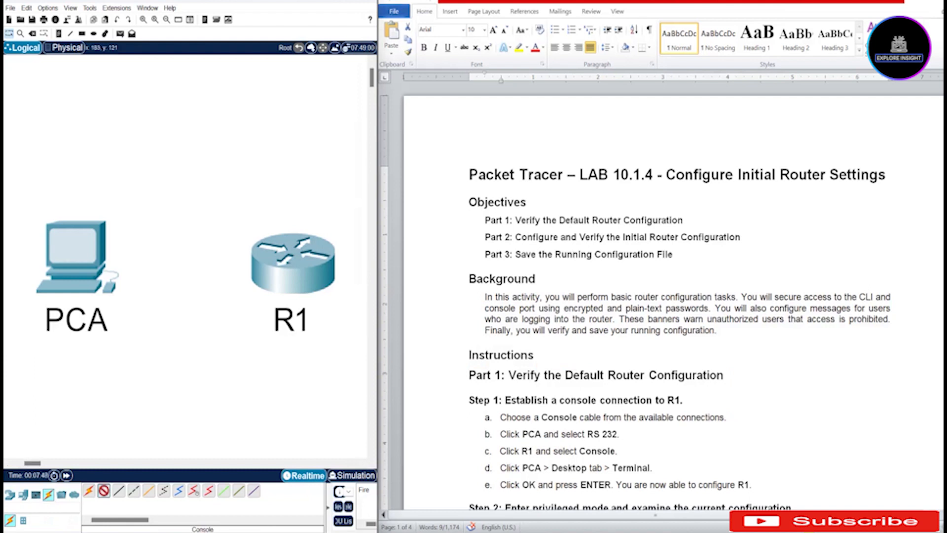
{"action": "left_click", "coordinate": [76, 251]}
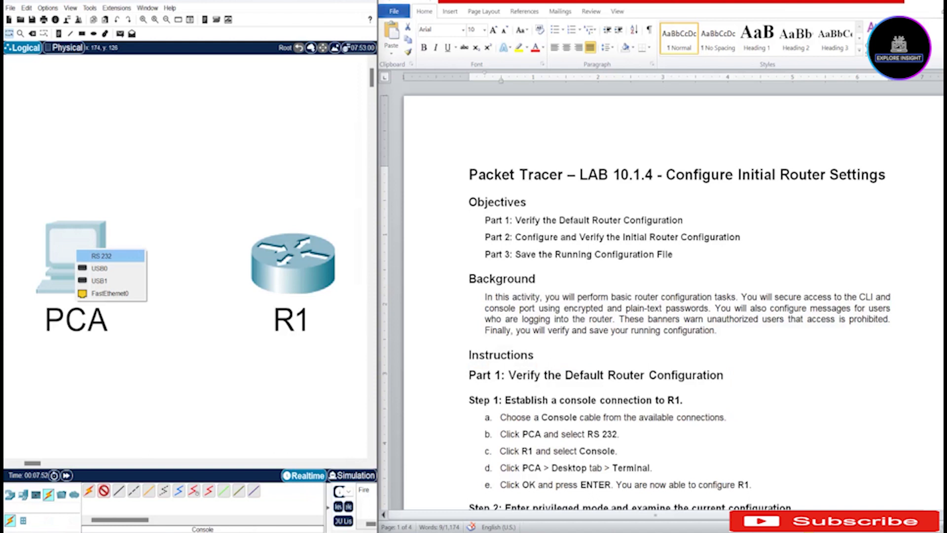
{"action": "left_click", "coordinate": [101, 255]}
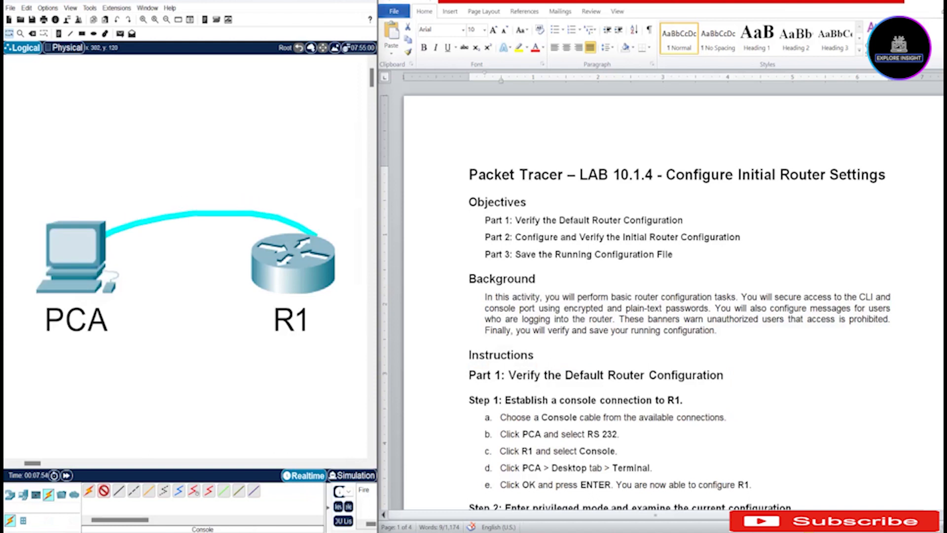
{"action": "left_click", "coordinate": [306, 253]}
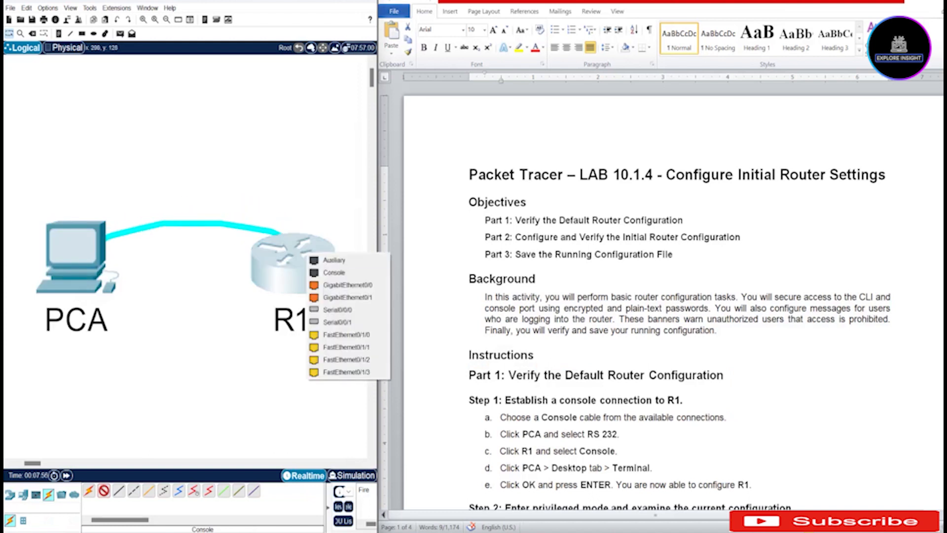
{"action": "left_click", "coordinate": [334, 272]}
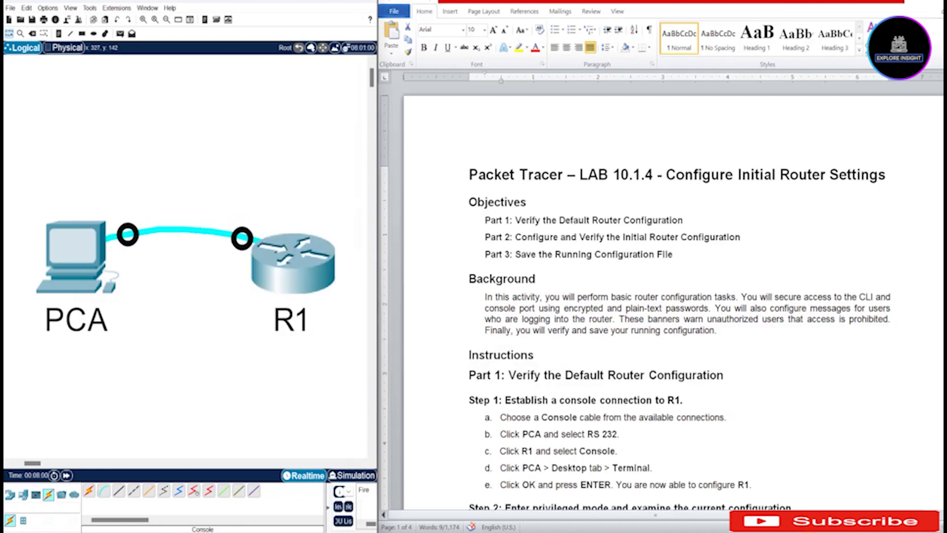
Check instructions b and c, open PCA's Terminal with the default port configuration, and place its window beside the lab document
{"action": "key", "text": "alt+Tab"}
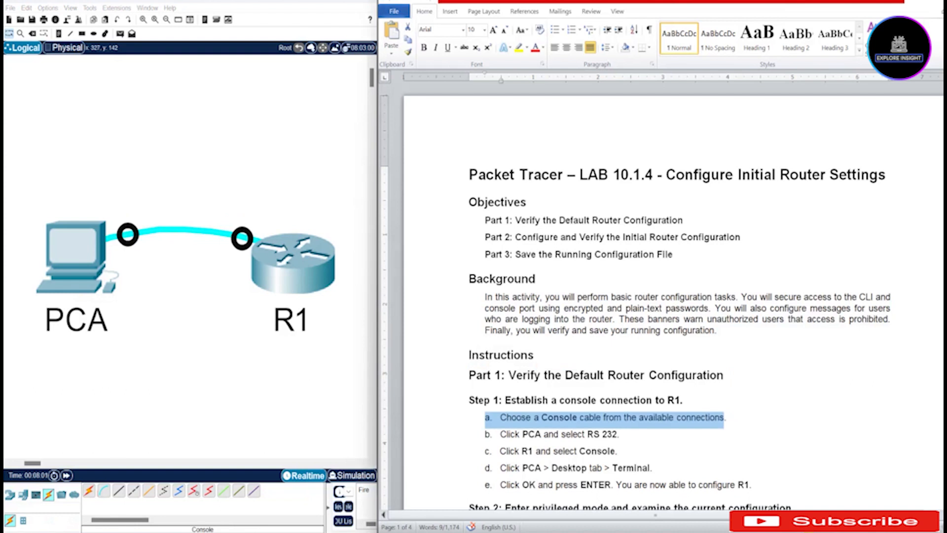
{"action": "left_click_drag", "start_coordinate": [486, 434], "coordinate": [622, 452]}
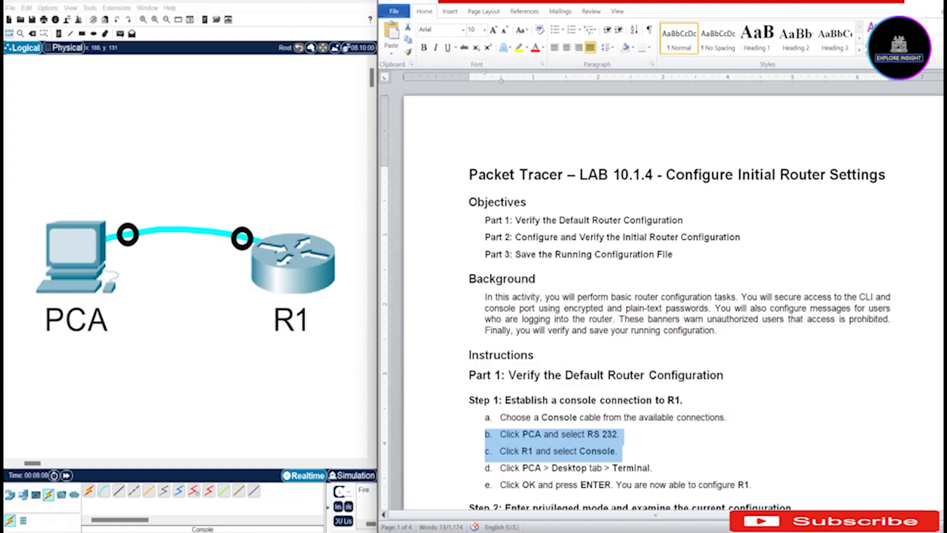
{"action": "left_click", "coordinate": [76, 256]}
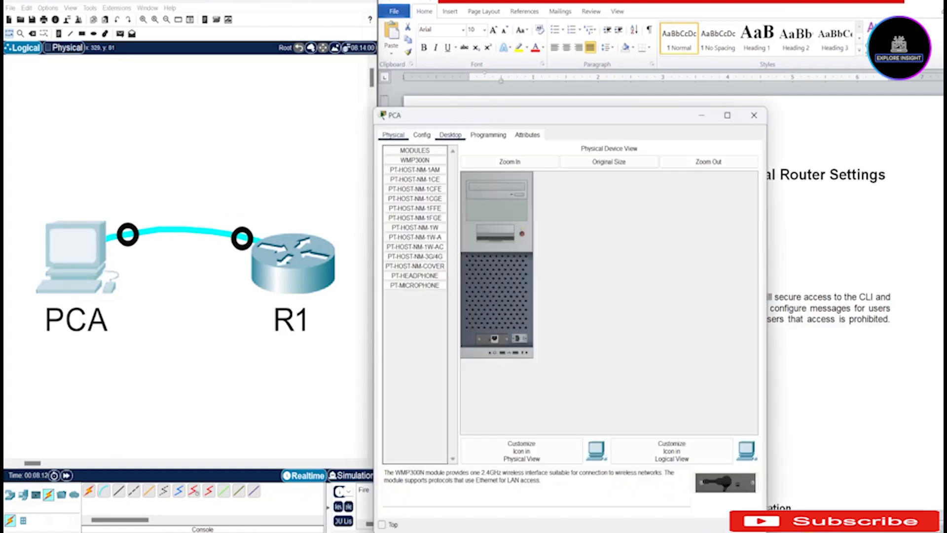
{"action": "left_click", "coordinate": [450, 135]}
{"action": "left_click", "coordinate": [569, 168]}
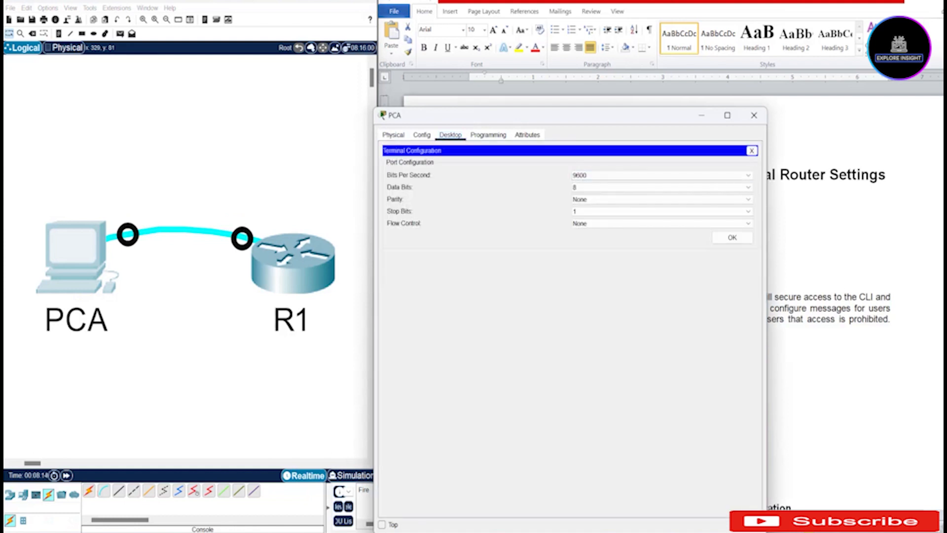
{"action": "key", "text": "Return"}
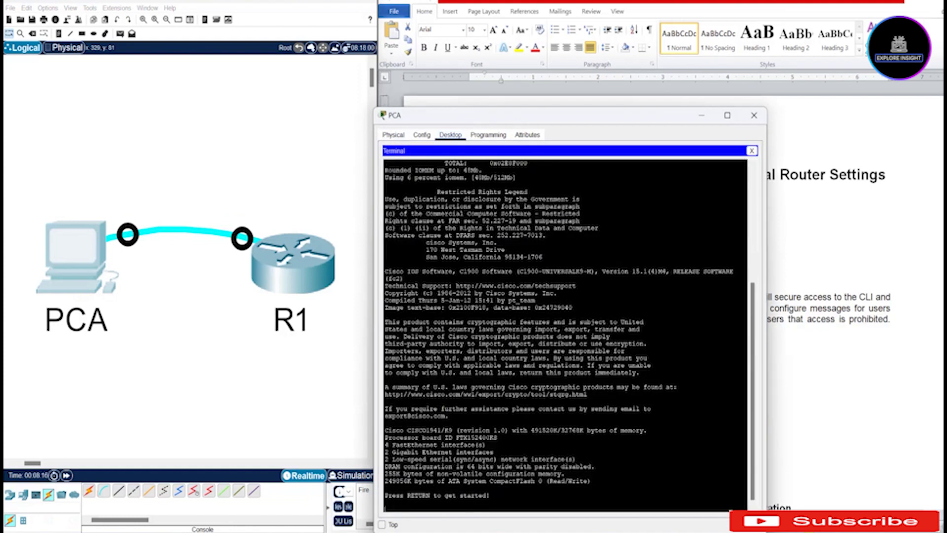
{"action": "left_click_drag", "start_coordinate": [493, 115], "coordinate": [200, 50]}
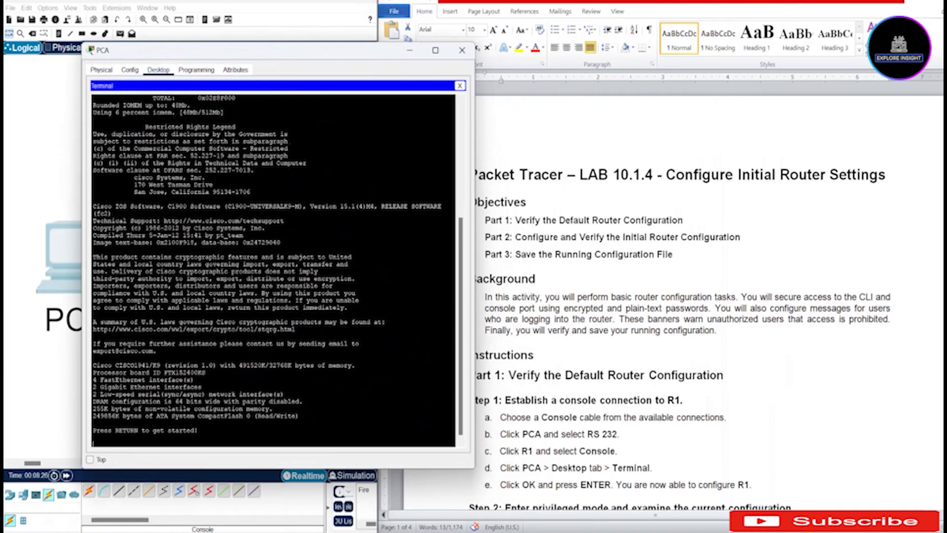
Start the console session on the router and enter privileged EXEC mode with the en command
{"action": "scroll", "coordinate": [705, 296], "scroll_direction": "down", "scroll_amount": 1}
{"action": "scroll", "coordinate": [706, 297], "scroll_direction": "down", "scroll_amount": 1}
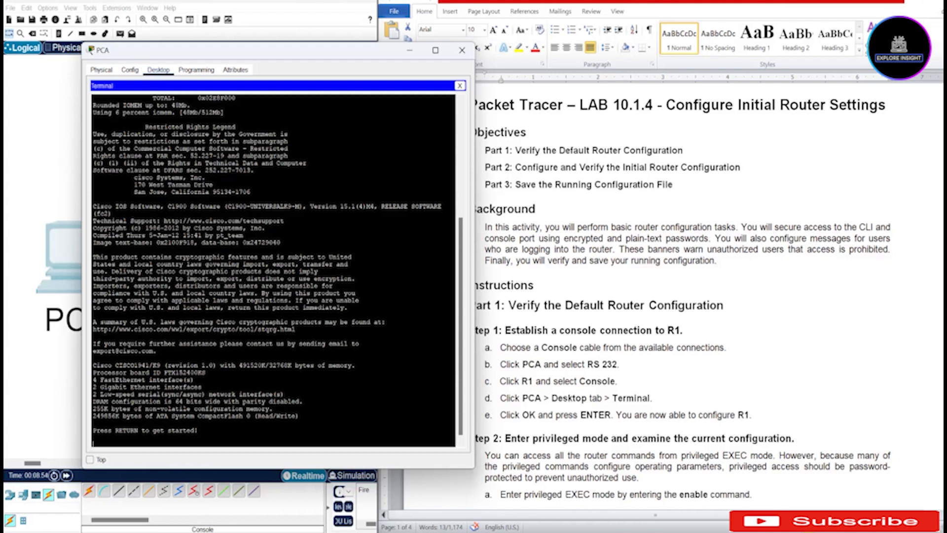
{"action": "scroll", "coordinate": [682, 301], "scroll_direction": "down", "scroll_amount": 2}
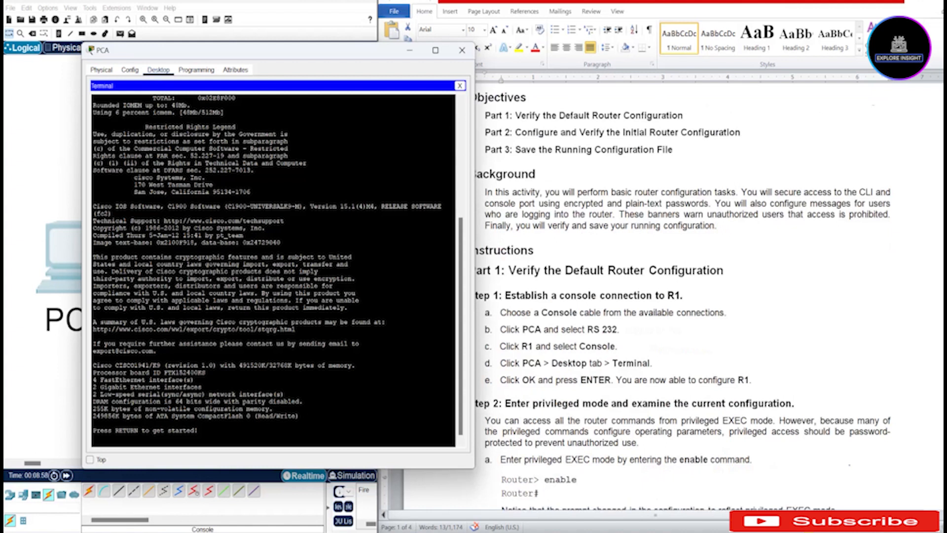
{"action": "key", "text": "Return"}
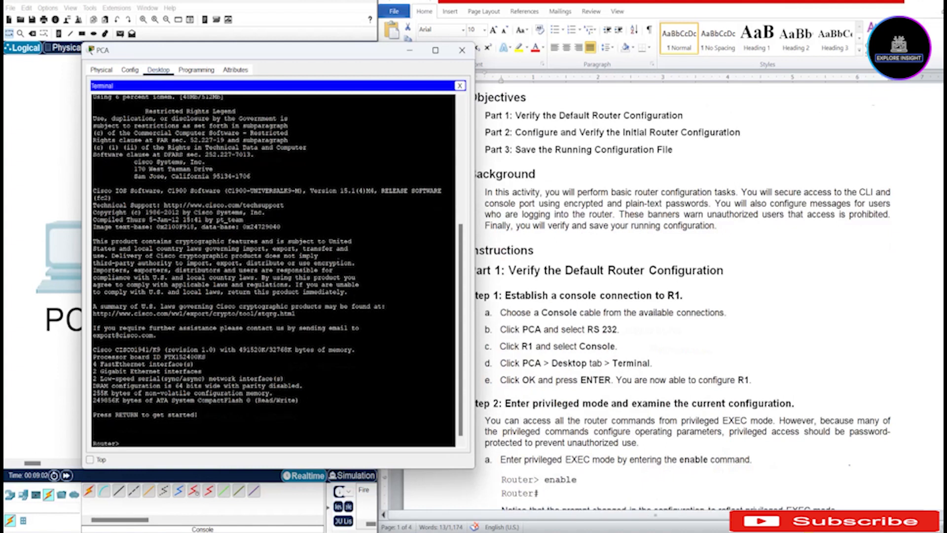
{"action": "type", "text": "en"}
{"action": "key", "text": "Return"}
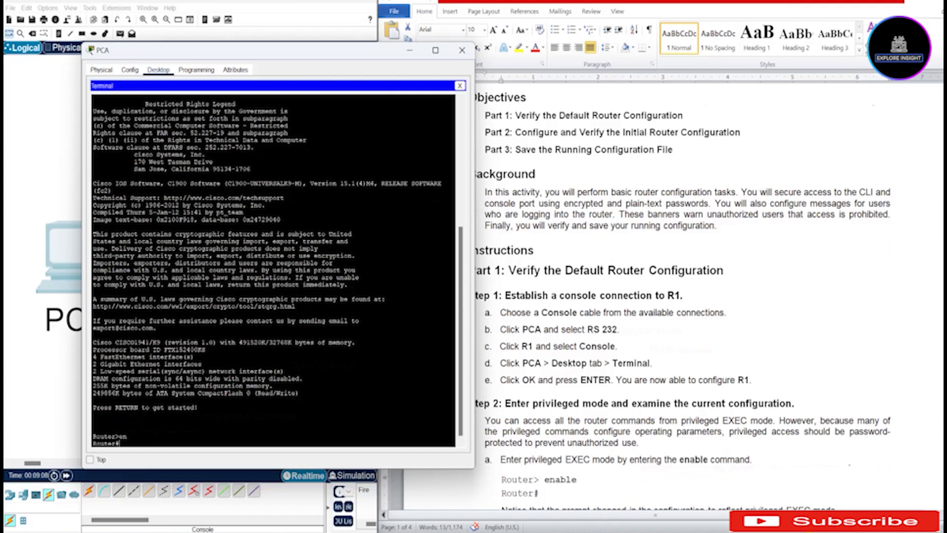
Run show running-config on the router and page through the output to the end
{"action": "scroll", "coordinate": [682, 296], "scroll_direction": "down", "scroll_amount": 1}
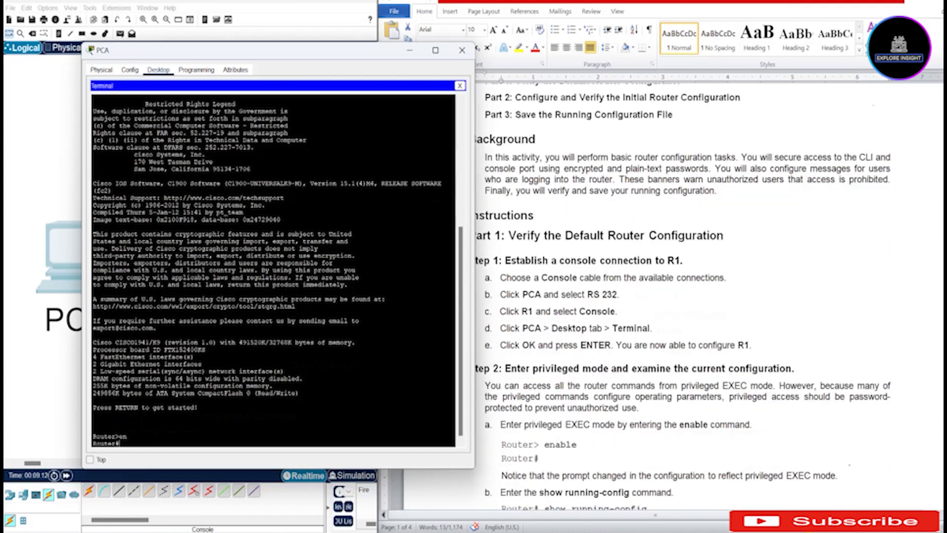
{"action": "scroll", "coordinate": [682, 295], "scroll_direction": "down", "scroll_amount": 1}
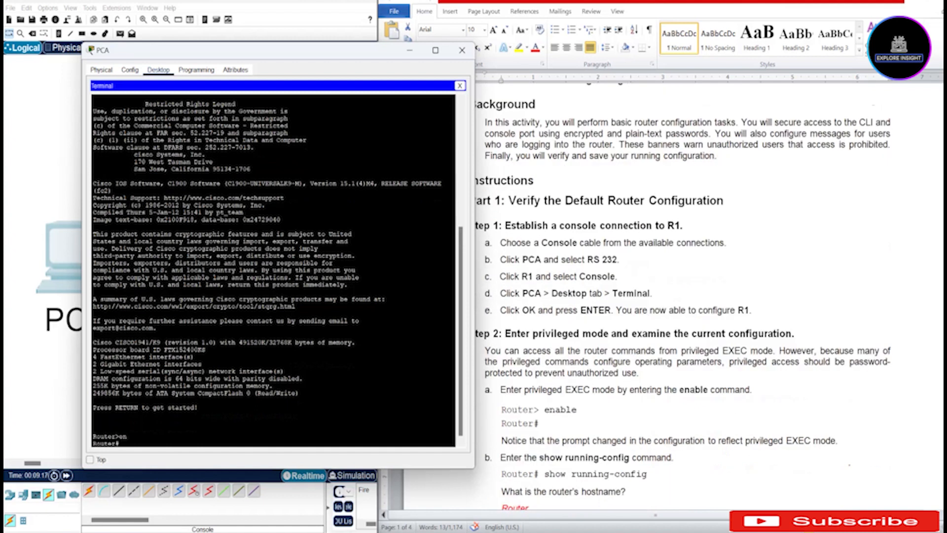
{"action": "type", "text": "show running-config"}
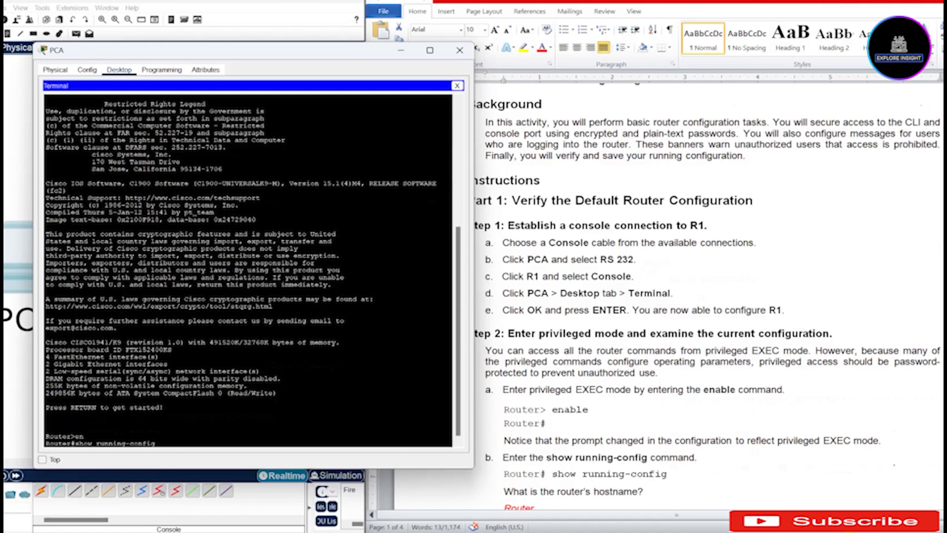
{"action": "key", "text": "Return"}
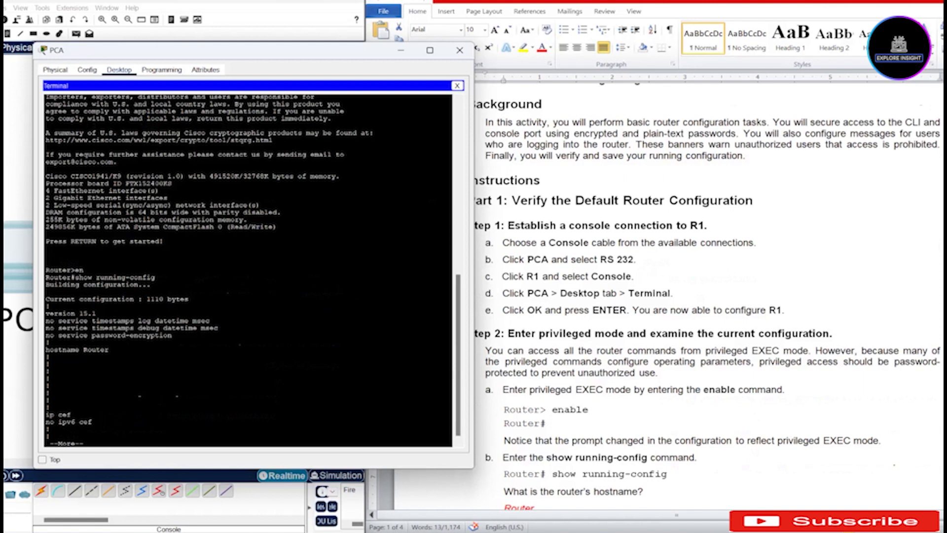
{"action": "key", "text": "space"}
{"action": "key", "text": "space"}
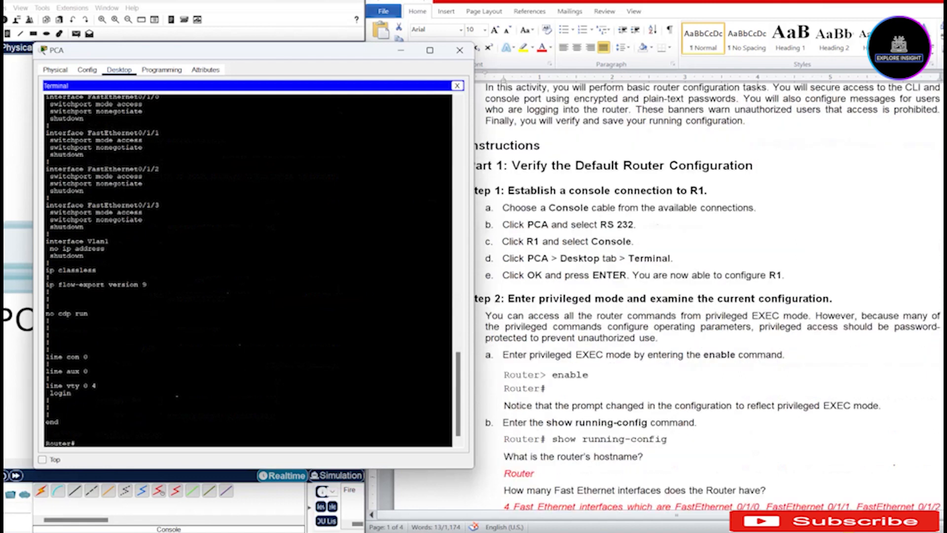
Go back through the running configuration and highlight the hostname line to answer the router hostname question
{"action": "scroll", "coordinate": [707, 296], "scroll_direction": "up", "scroll_amount": 1}
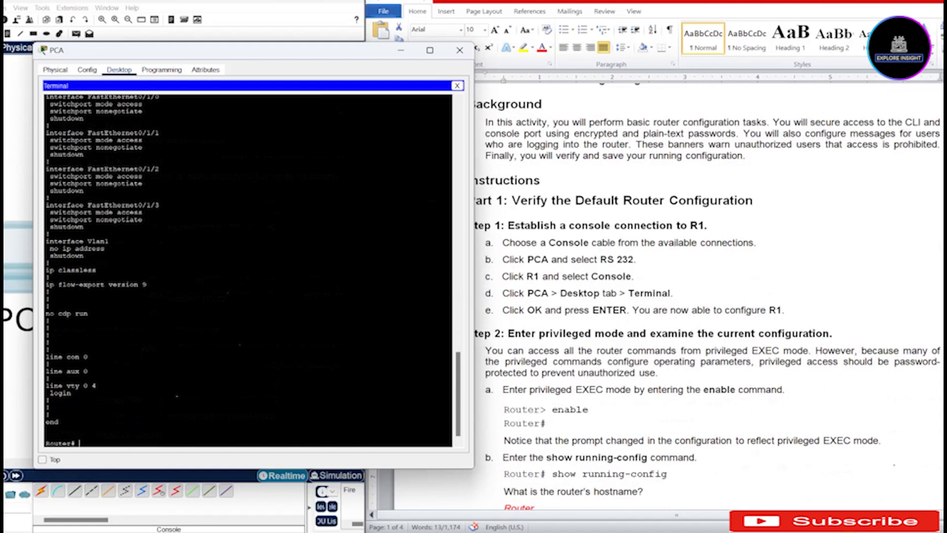
{"action": "scroll", "coordinate": [246, 271], "scroll_direction": "up", "scroll_amount": 2}
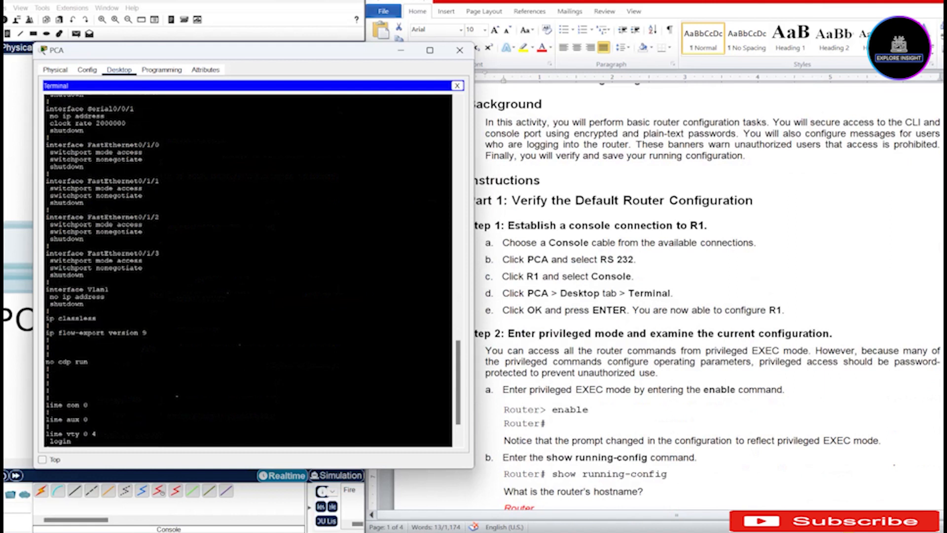
{"action": "scroll", "coordinate": [247, 271], "scroll_direction": "up", "scroll_amount": 12}
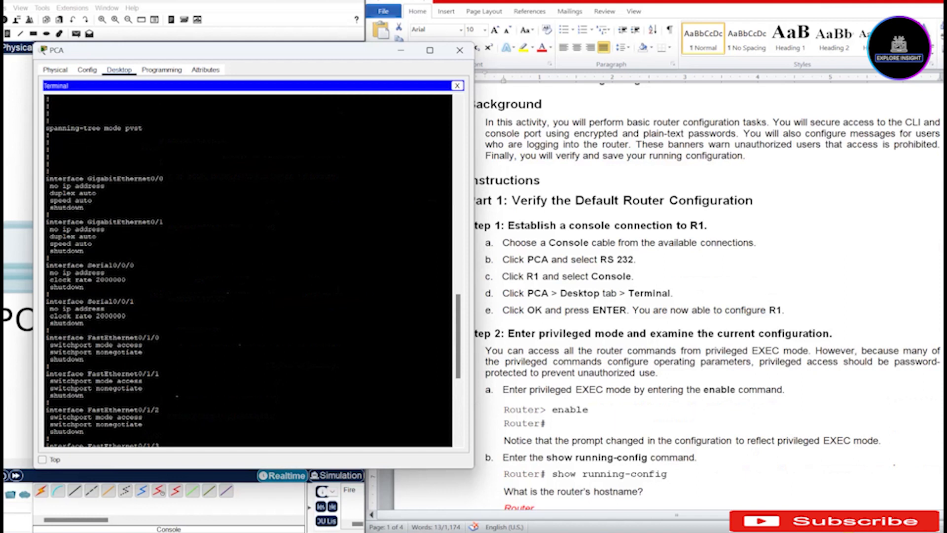
{"action": "scroll", "coordinate": [246, 271], "scroll_direction": "up", "scroll_amount": 6}
{"action": "left_click_drag", "start_coordinate": [110, 222], "coordinate": [45, 222]}
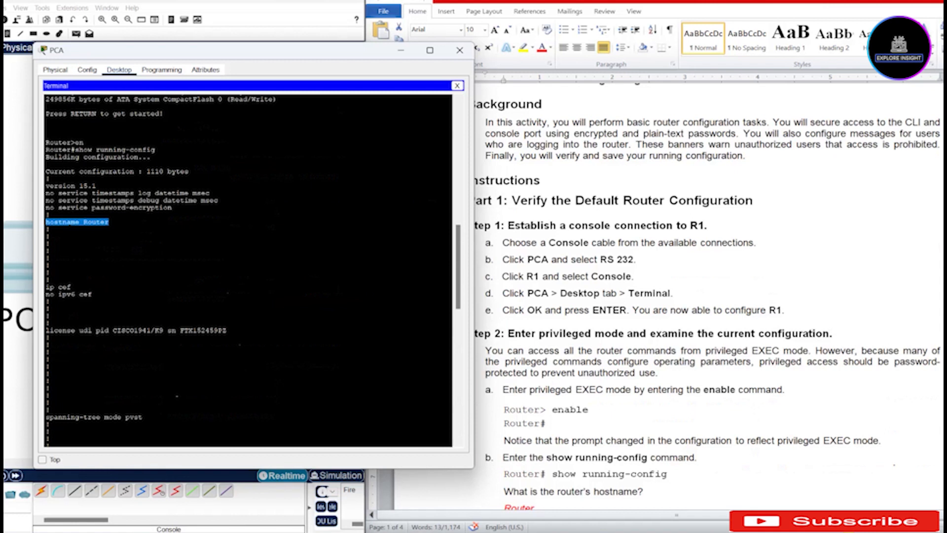
Highlight the Fast Ethernet question in the lab document and the matching FastEthernet interface entries in the running configuration
{"action": "scroll", "coordinate": [770, 466], "scroll_direction": "down", "scroll_amount": 1}
{"action": "left_click_drag", "start_coordinate": [770, 466], "coordinate": [525, 468]}
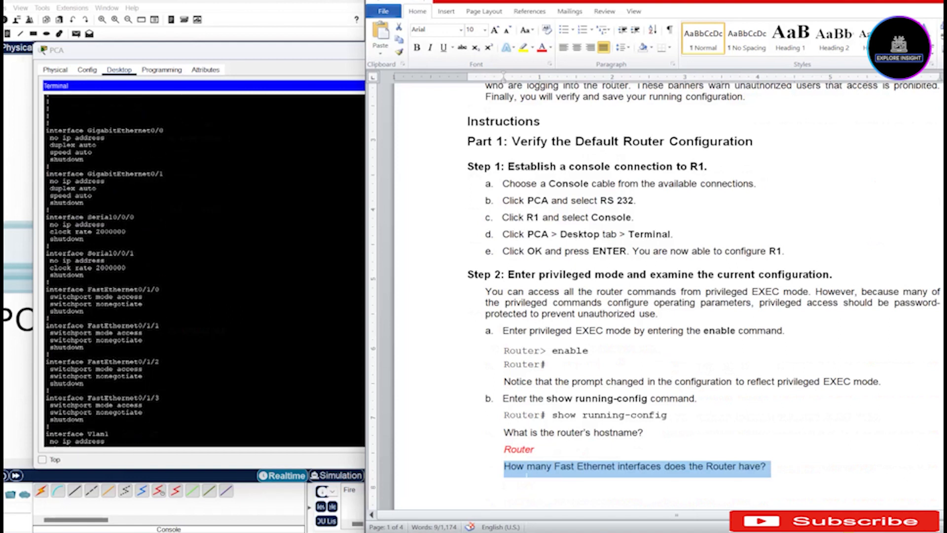
{"action": "left_click_drag", "start_coordinate": [46, 282], "coordinate": [85, 420]}
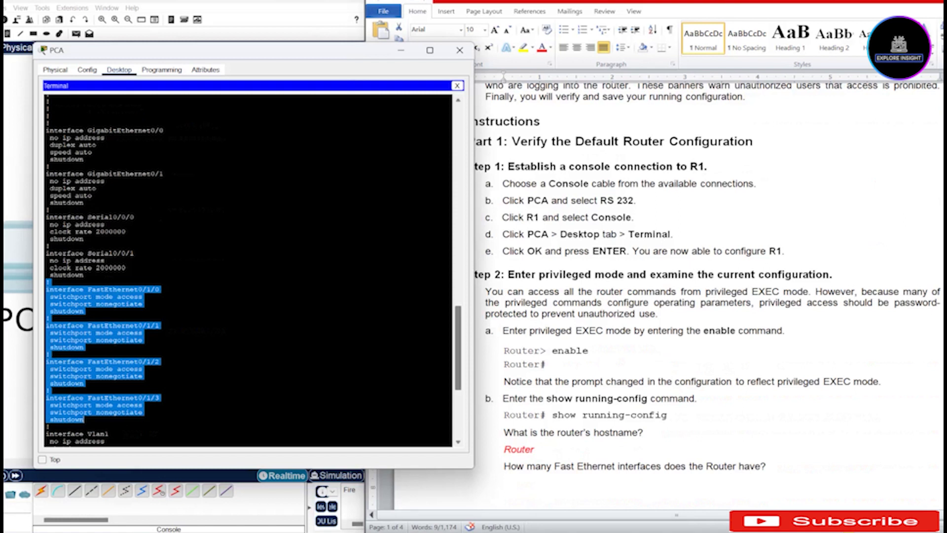
{"action": "key", "text": "alt+Tab"}
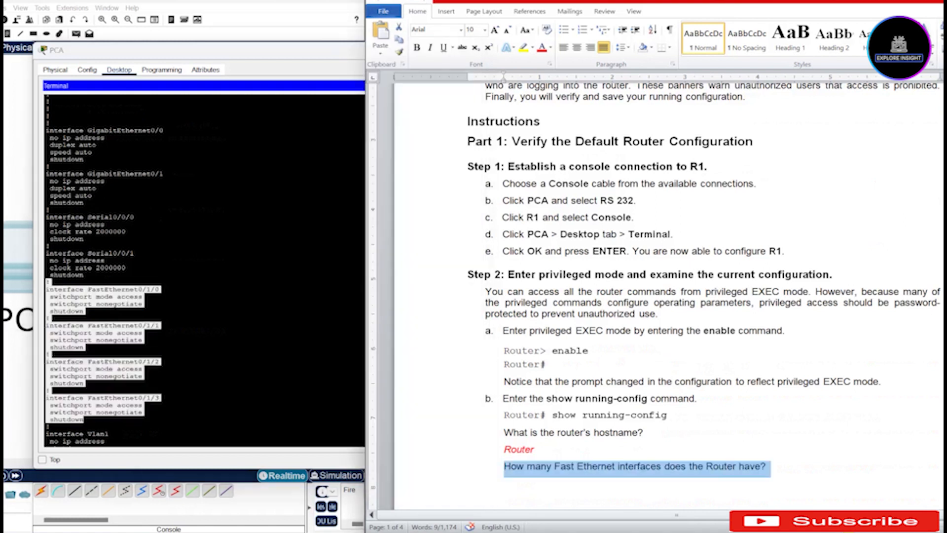
Go to the Gigabit Ethernet question in the lab document and highlight the GigabitEthernet interface entries in the running configuration
{"action": "scroll", "coordinate": [704, 296], "scroll_direction": "down", "scroll_amount": 3}
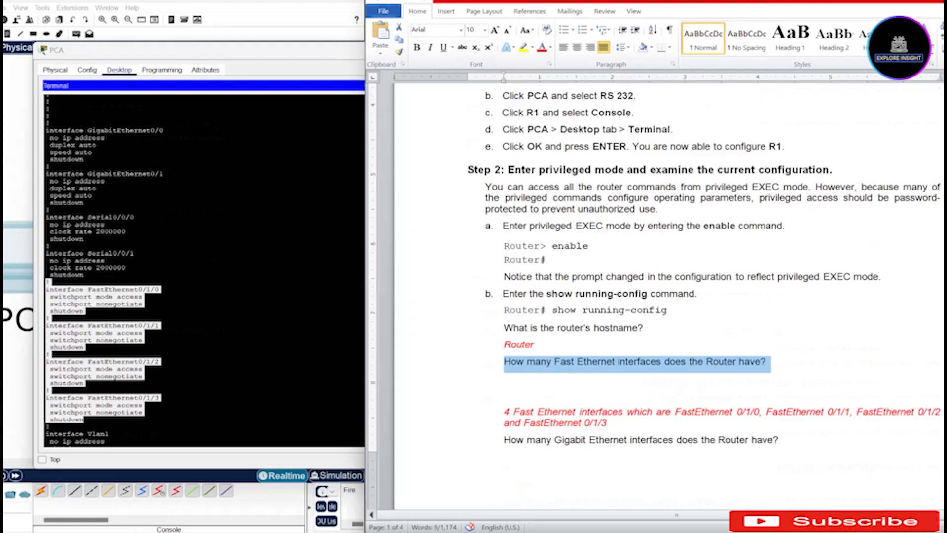
{"action": "left_click", "coordinate": [222, 296]}
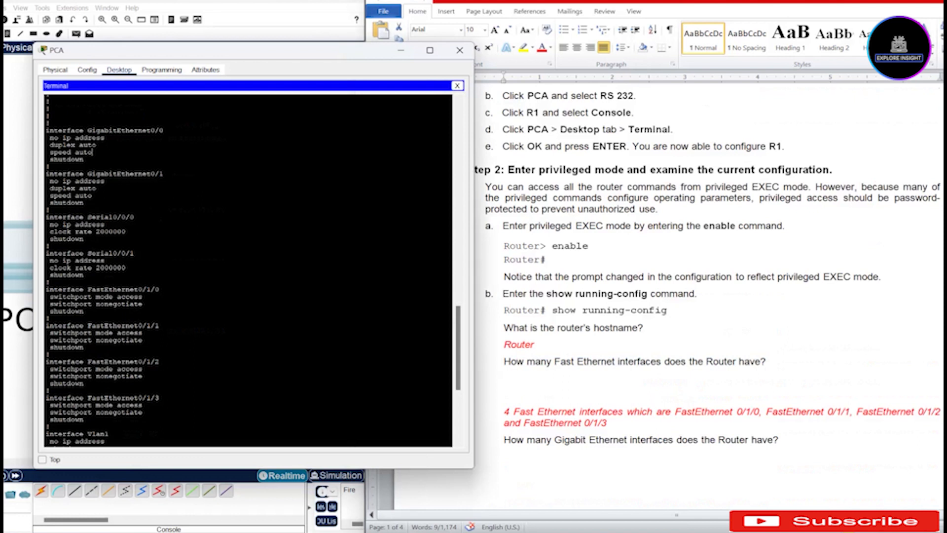
{"action": "left_click_drag", "start_coordinate": [48, 210], "coordinate": [47, 122]}
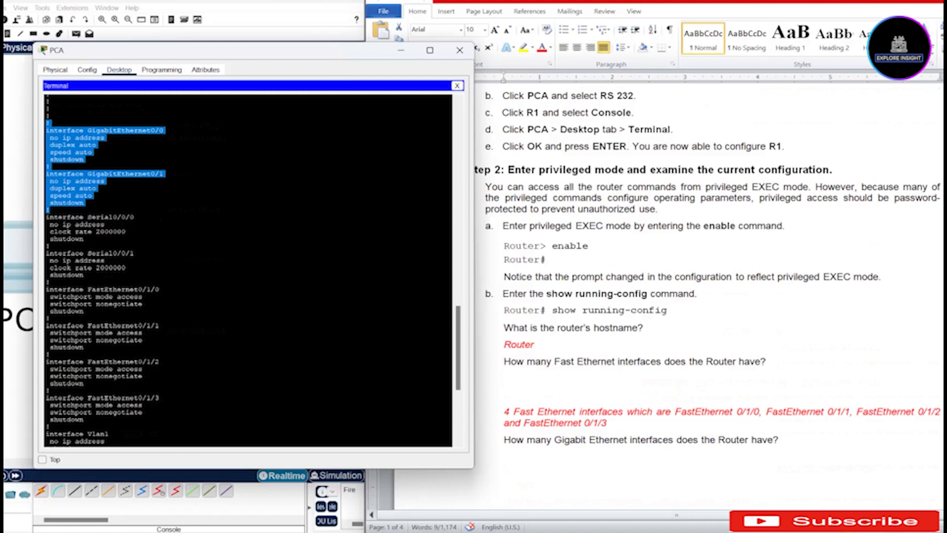
Highlight the Serial interfaces question in the lab document and the matching Serial interface entries in the running configuration, and go to the document's answer
{"action": "scroll", "coordinate": [709, 286], "scroll_direction": "down", "scroll_amount": 6}
{"action": "scroll", "coordinate": [708, 313], "scroll_direction": "up", "scroll_amount": 2}
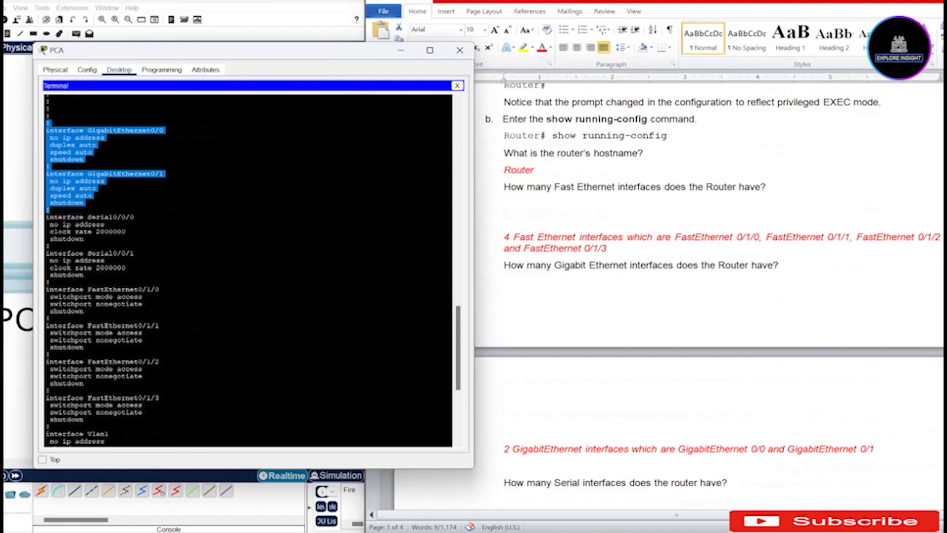
{"action": "left_click_drag", "start_coordinate": [504, 482], "coordinate": [732, 483]}
{"action": "left_click", "coordinate": [51, 246]}
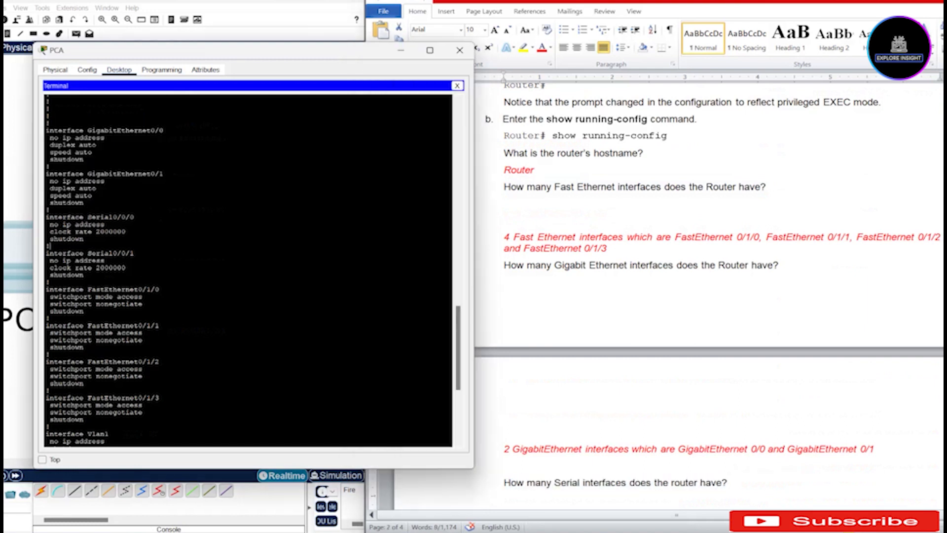
{"action": "left_click_drag", "start_coordinate": [84, 275], "coordinate": [47, 210]}
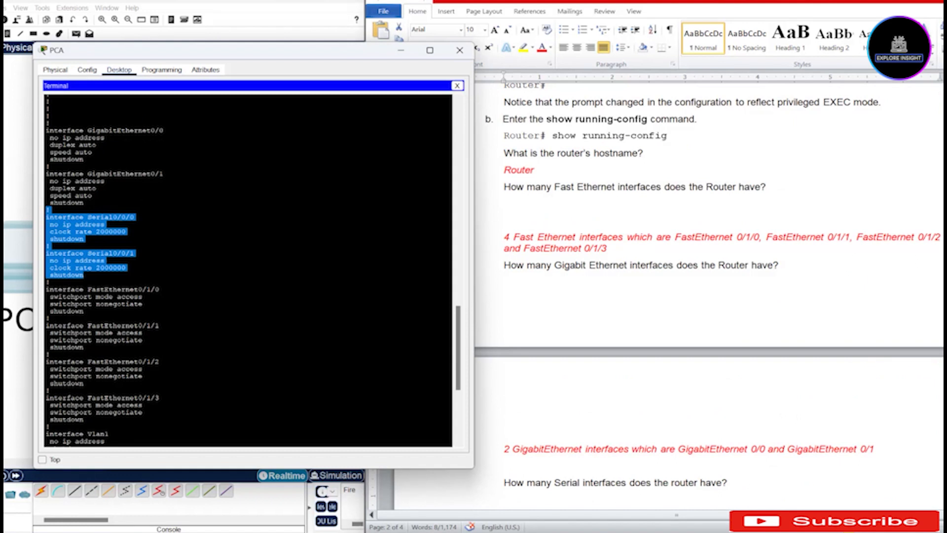
{"action": "key", "text": "alt+Tab"}
{"action": "scroll", "coordinate": [656, 293], "scroll_direction": "down", "scroll_amount": 2}
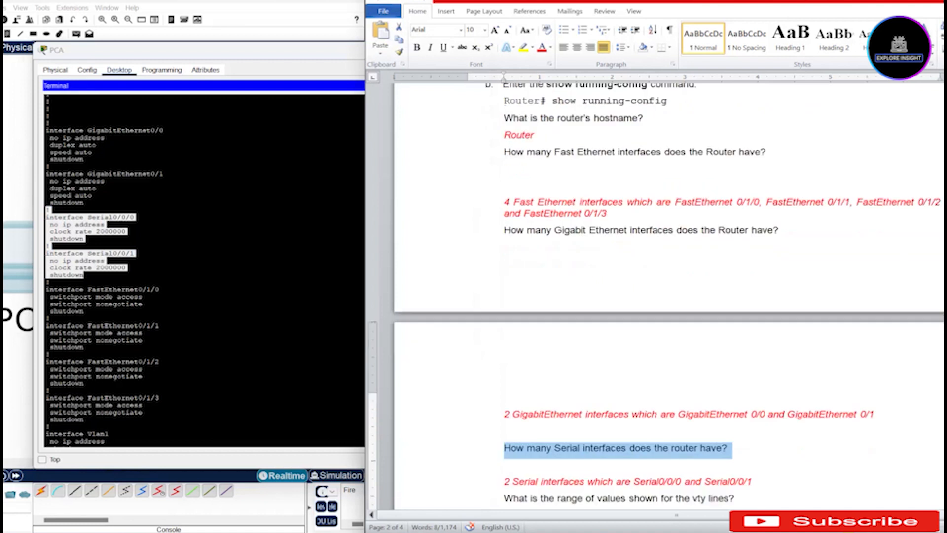
Highlight the vty lines question in the lab document and the line vty entry with its login line in the running configuration
{"action": "scroll", "coordinate": [655, 293], "scroll_direction": "up", "scroll_amount": 1}
{"action": "left_click_drag", "start_coordinate": [504, 498], "coordinate": [738, 498]}
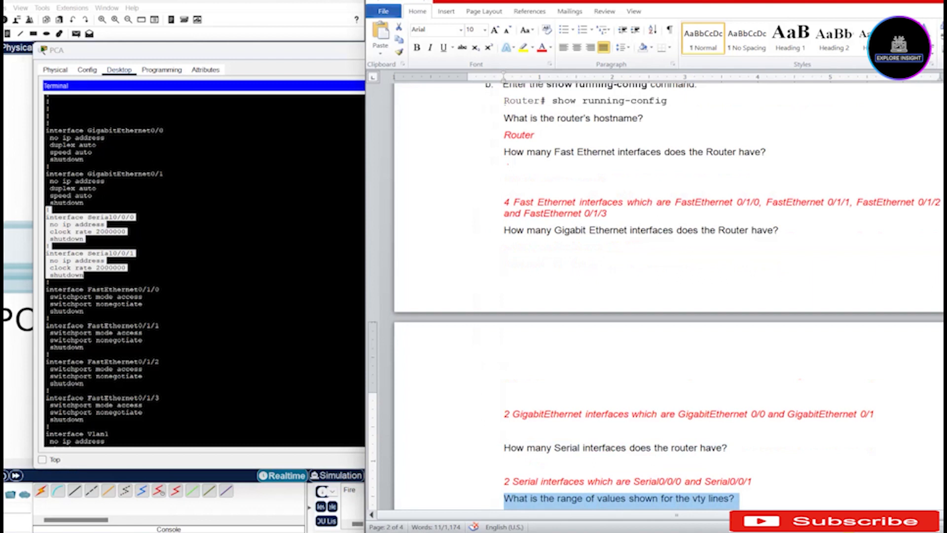
{"action": "left_click", "coordinate": [50, 354]}
{"action": "scroll", "coordinate": [204, 354], "scroll_direction": "down", "scroll_amount": 7}
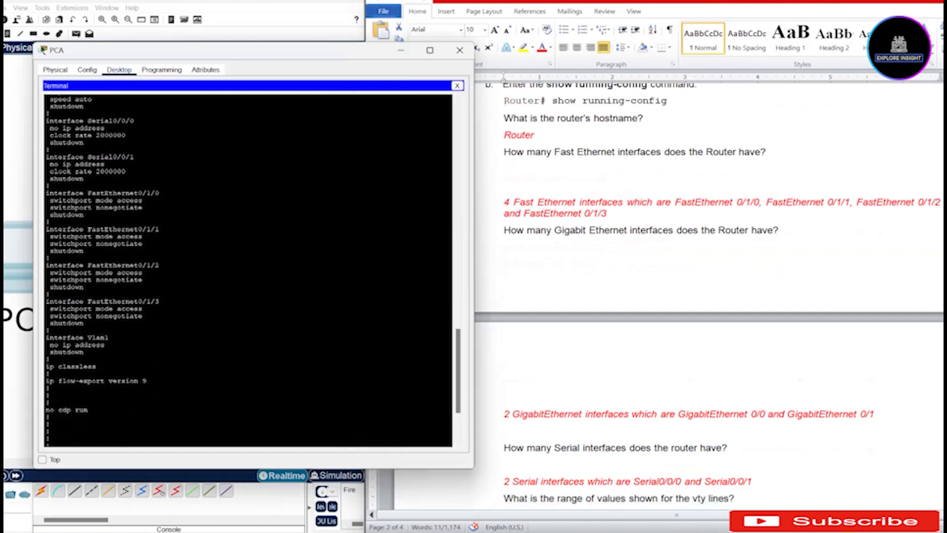
{"action": "scroll", "coordinate": [49, 160], "scroll_direction": "down", "scroll_amount": 3}
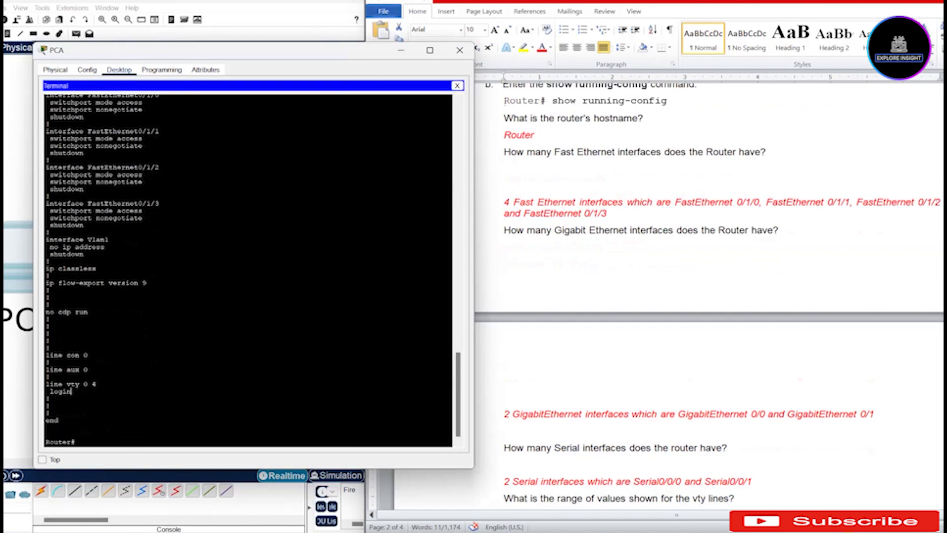
{"action": "mouse_move", "coordinate": [45, 384]}
{"action": "left_mouse_down"}
{"action": "mouse_move", "coordinate": [71, 392]}
{"action": "mouse_move", "coordinate": [46, 377]}
{"action": "left_mouse_up"}
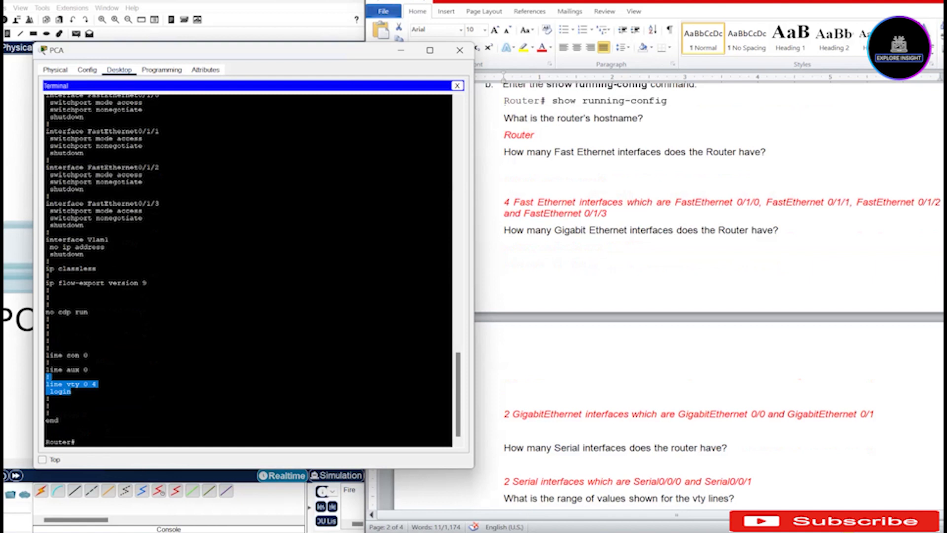
{"action": "scroll", "coordinate": [708, 296], "scroll_direction": "down", "scroll_amount": 3}
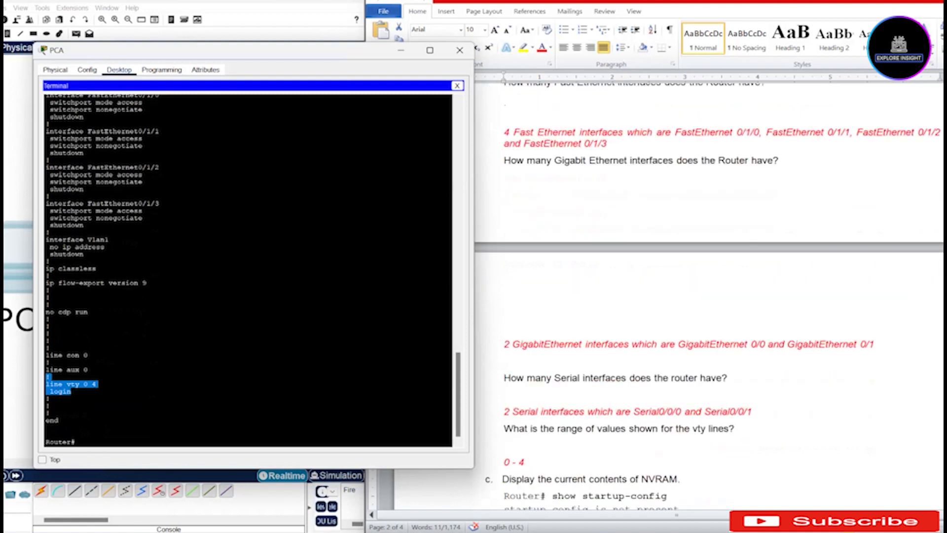
Run show startup-config at the router's privileged prompt to display the NVRAM contents, and highlight the command with its output
{"action": "scroll", "coordinate": [709, 279], "scroll_direction": "down", "scroll_amount": 1}
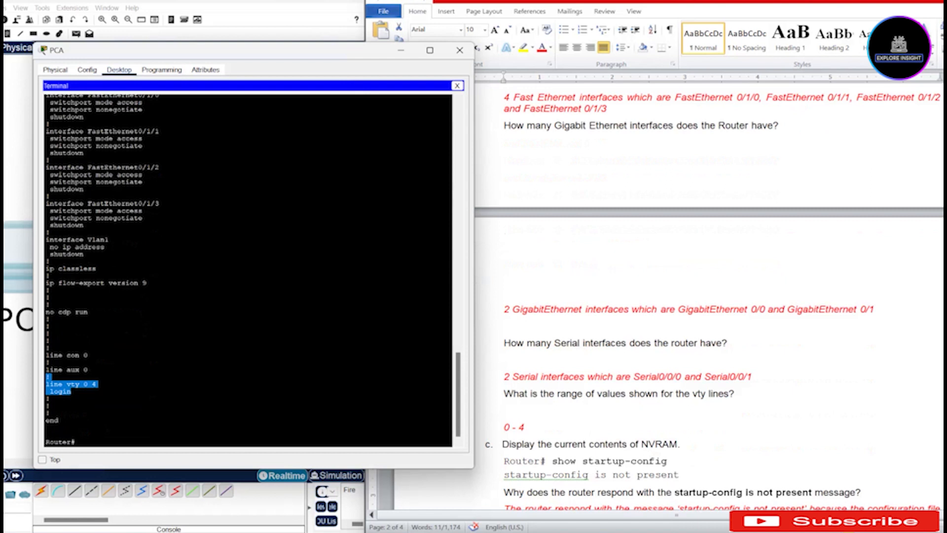
{"action": "left_click", "coordinate": [114, 402]}
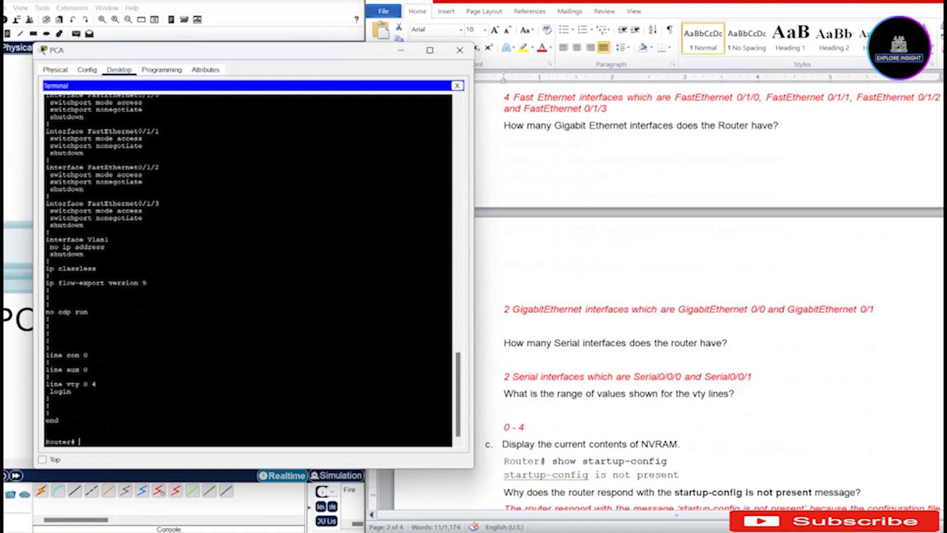
{"action": "type", "text": "show startup-config"}
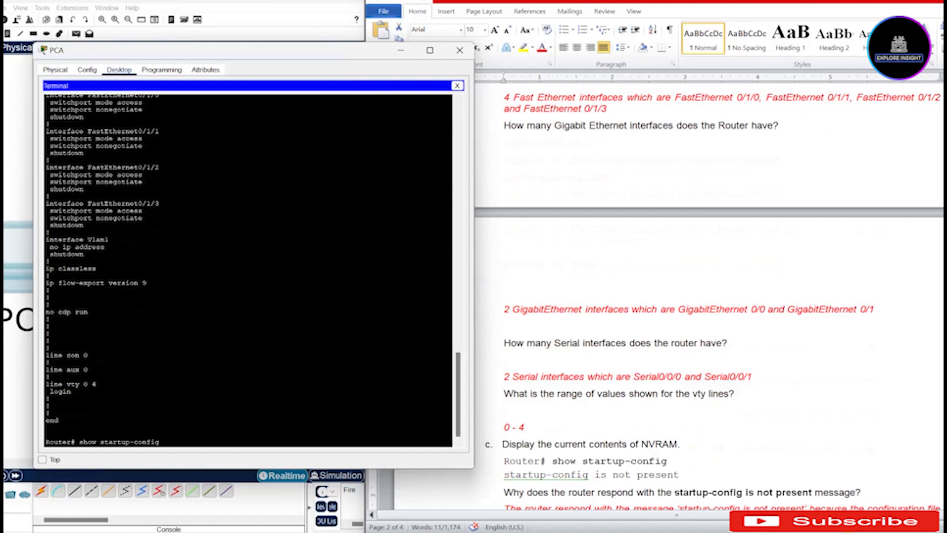
{"action": "key", "text": "Return"}
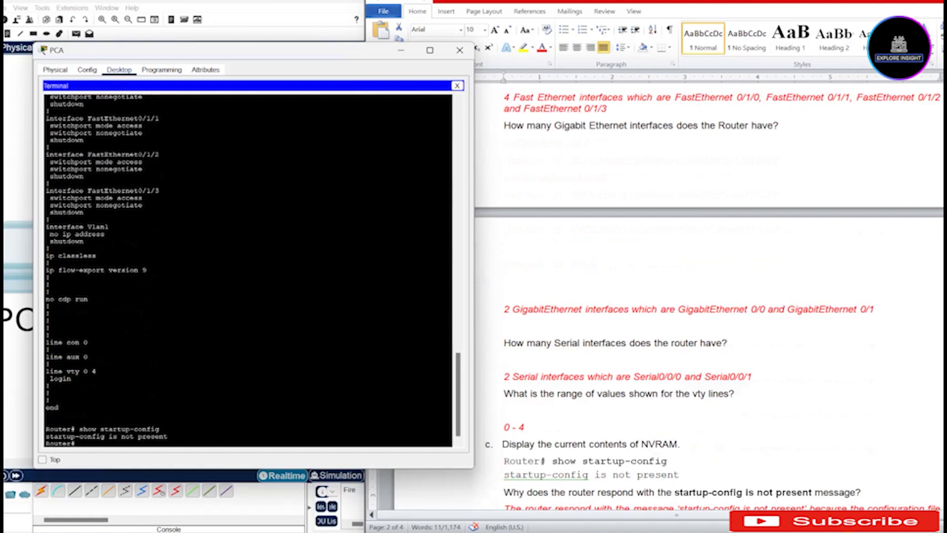
{"action": "left_click_drag", "start_coordinate": [75, 443], "coordinate": [45, 428]}
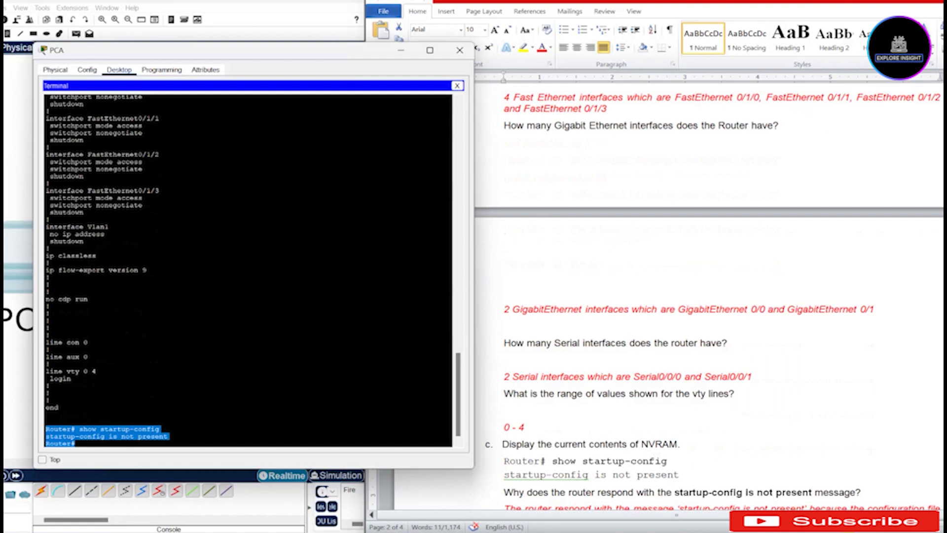
Return to the lab document and review the startup-config question with its answer and the start of Part 2
{"action": "key", "text": "alt+Tab"}
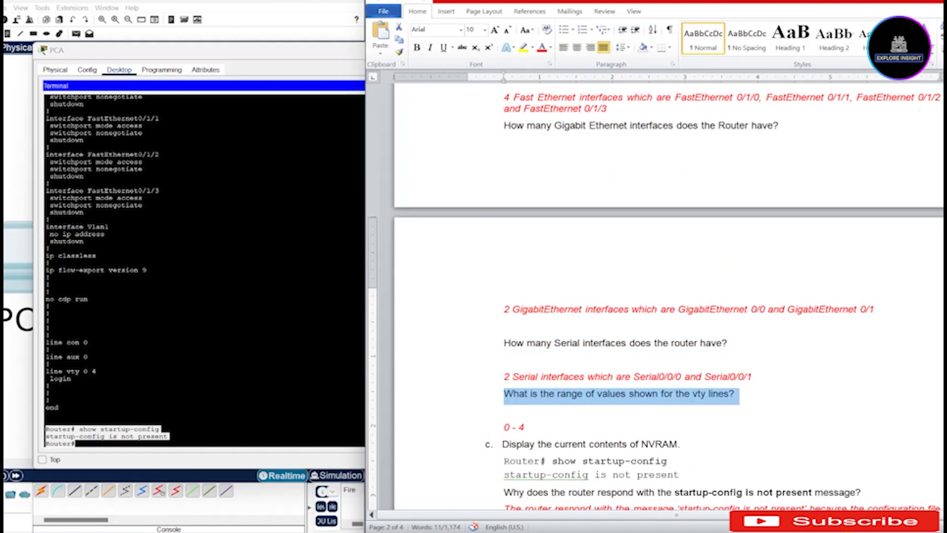
{"action": "scroll", "coordinate": [668, 296], "scroll_direction": "down", "scroll_amount": 3}
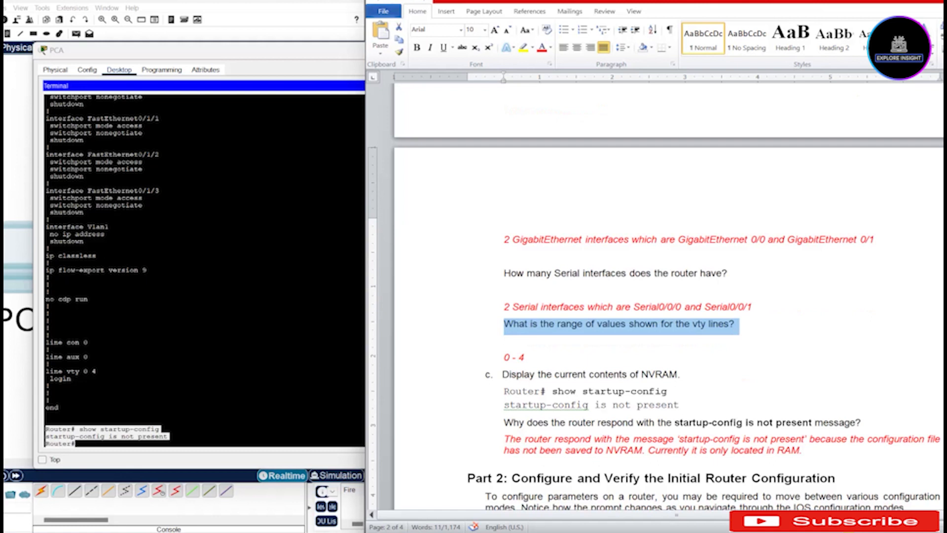
{"action": "scroll", "coordinate": [666, 296], "scroll_direction": "down", "scroll_amount": 5}
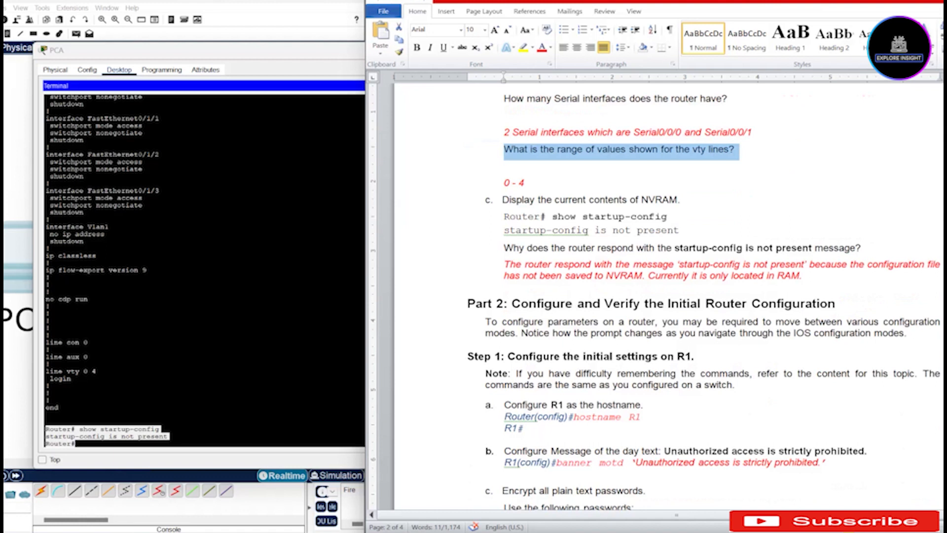
{"action": "scroll", "coordinate": [666, 296], "scroll_direction": "up", "scroll_amount": 4}
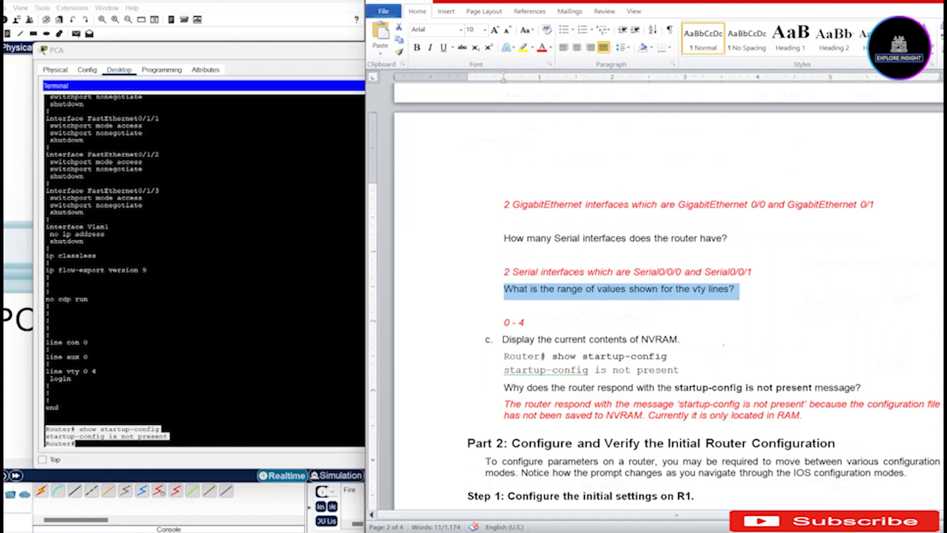
Highlight the introductory paragraph of Part 2 in the lab document and place the cursor at the end of the Step 1 heading
{"action": "left_click_drag", "start_coordinate": [486, 461], "coordinate": [912, 472]}
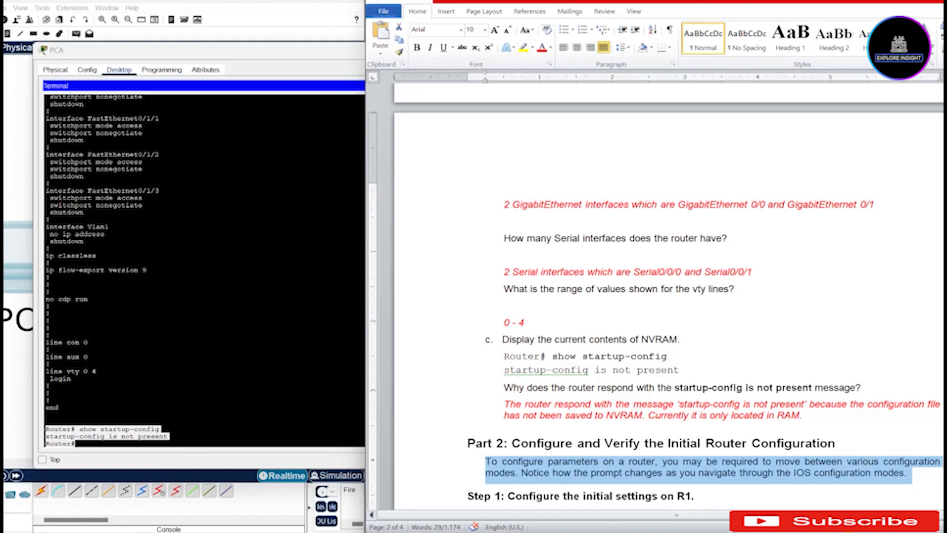
{"action": "scroll", "coordinate": [666, 296], "scroll_direction": "down", "scroll_amount": 1}
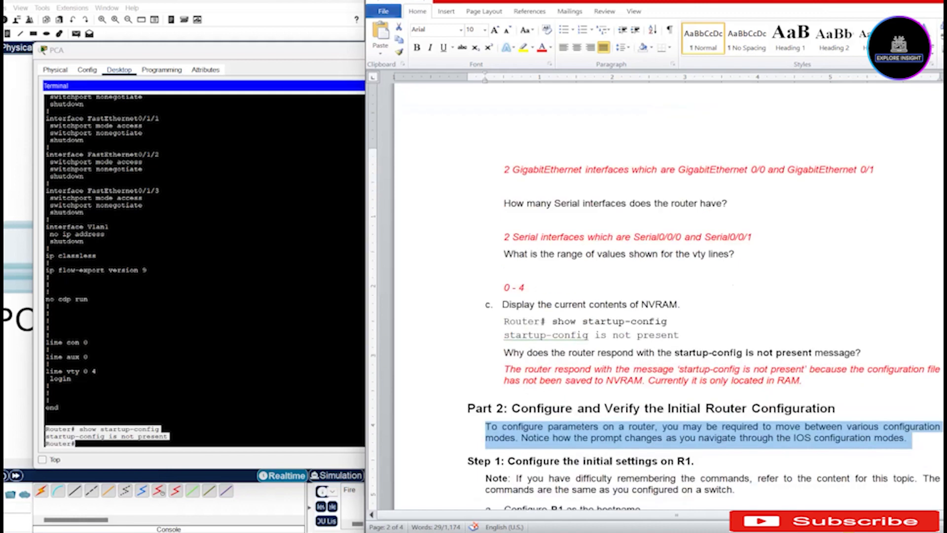
{"action": "left_click", "coordinate": [694, 461]}
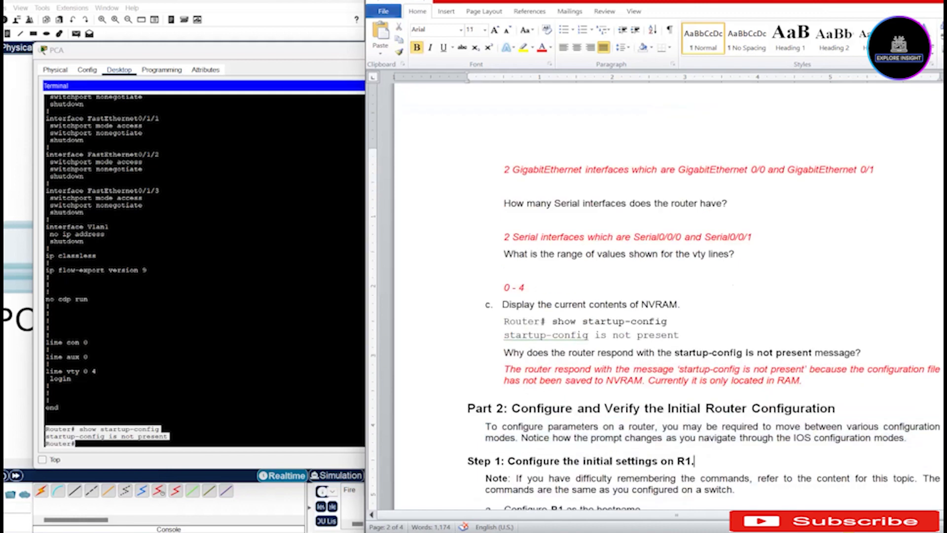